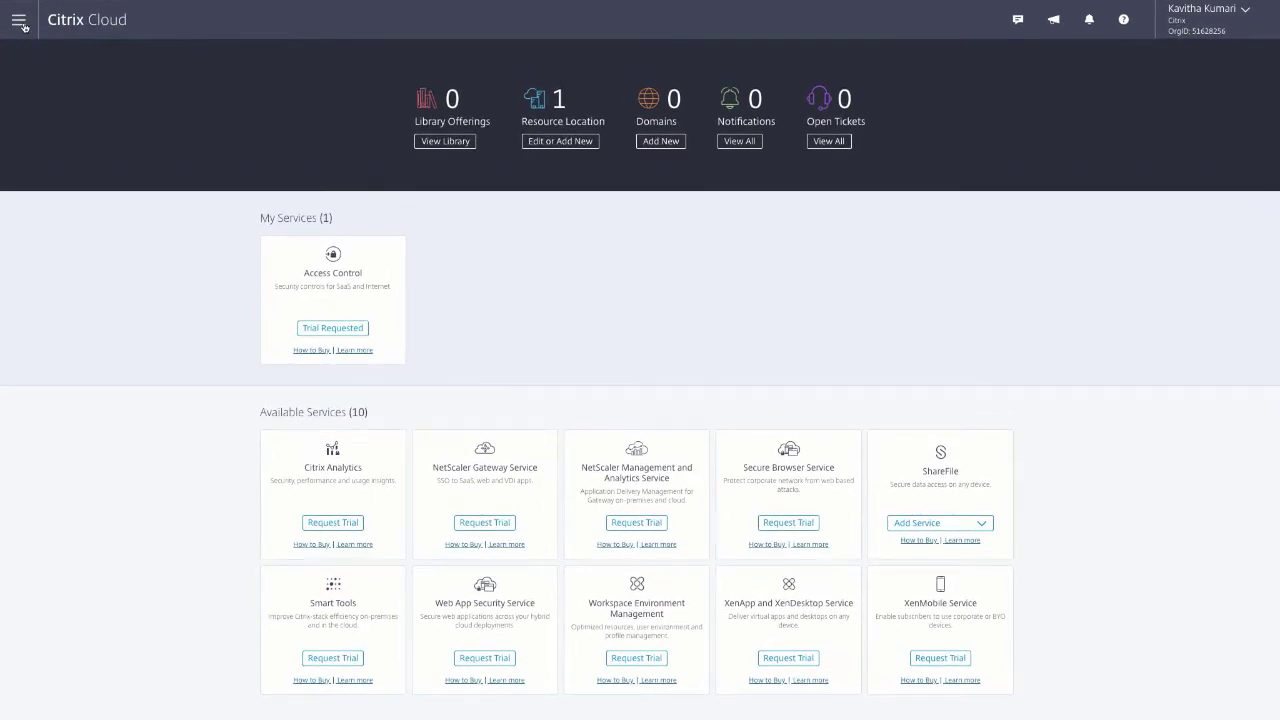
Go to Workspace Configuration from the main menu and show its Customize appearance settings
{"action": "left_click", "coordinate": [19, 24]}
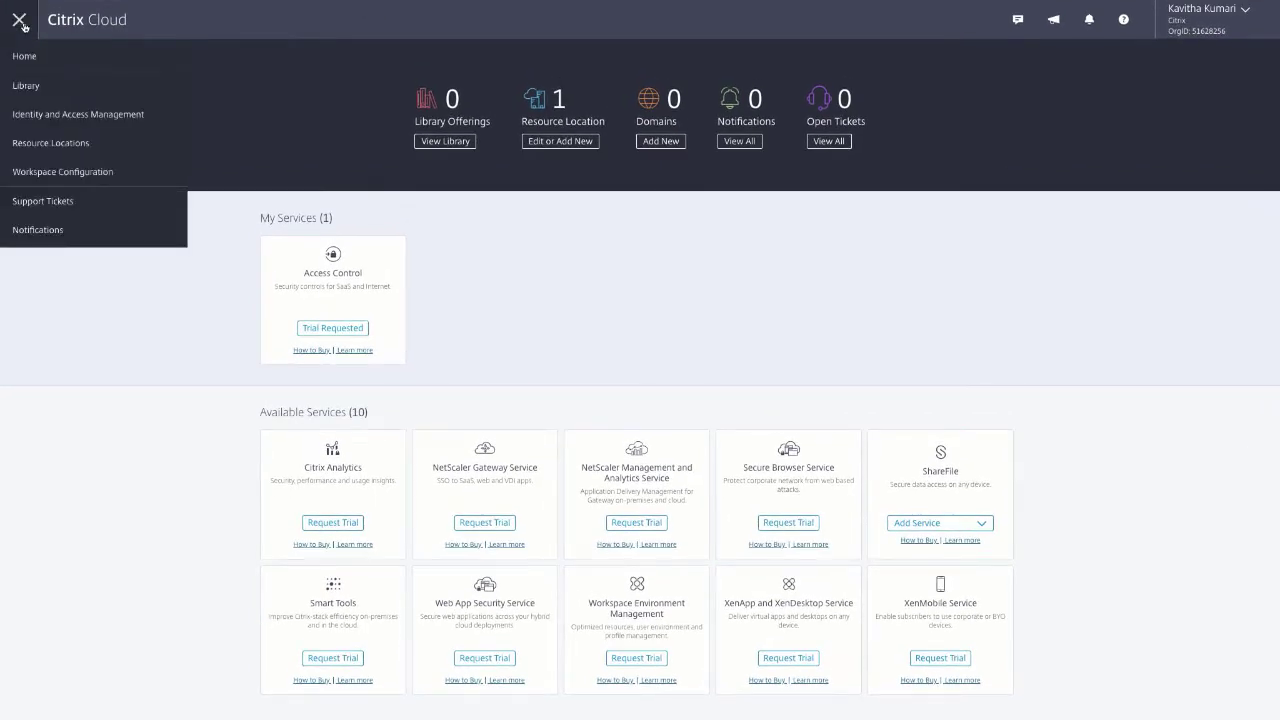
{"action": "left_click", "coordinate": [79, 172]}
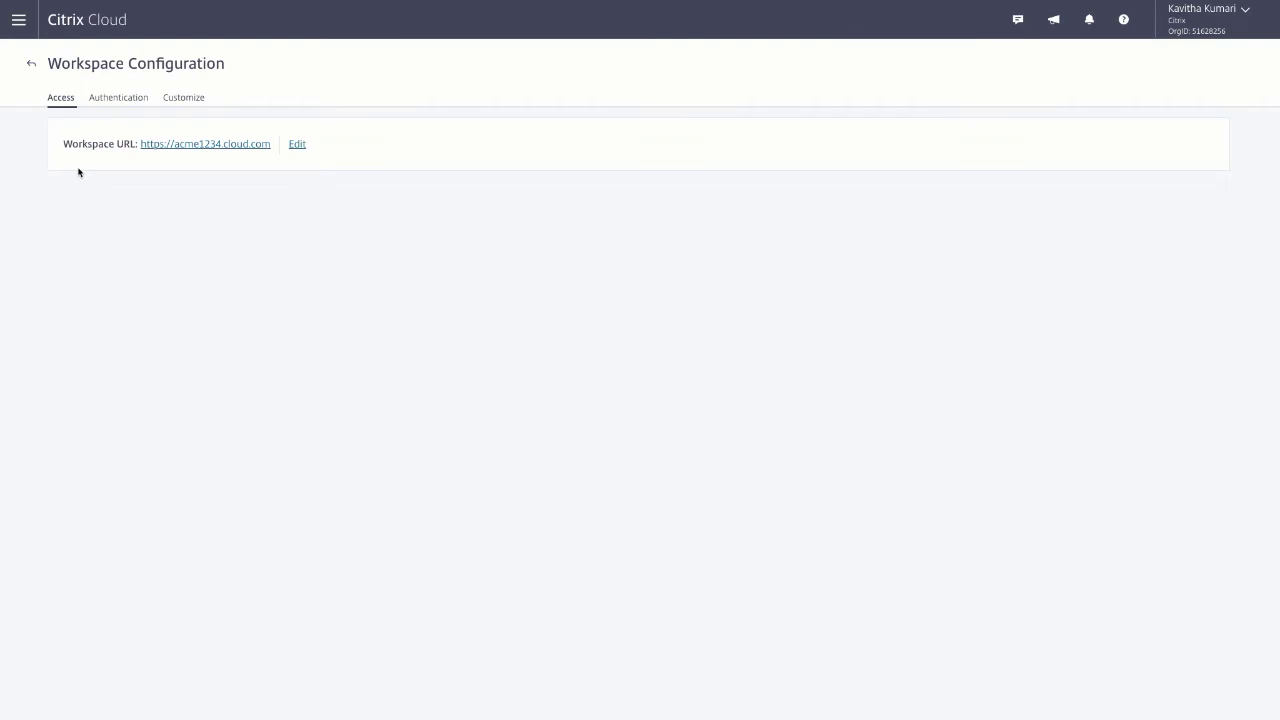
{"action": "left_click", "coordinate": [193, 104]}
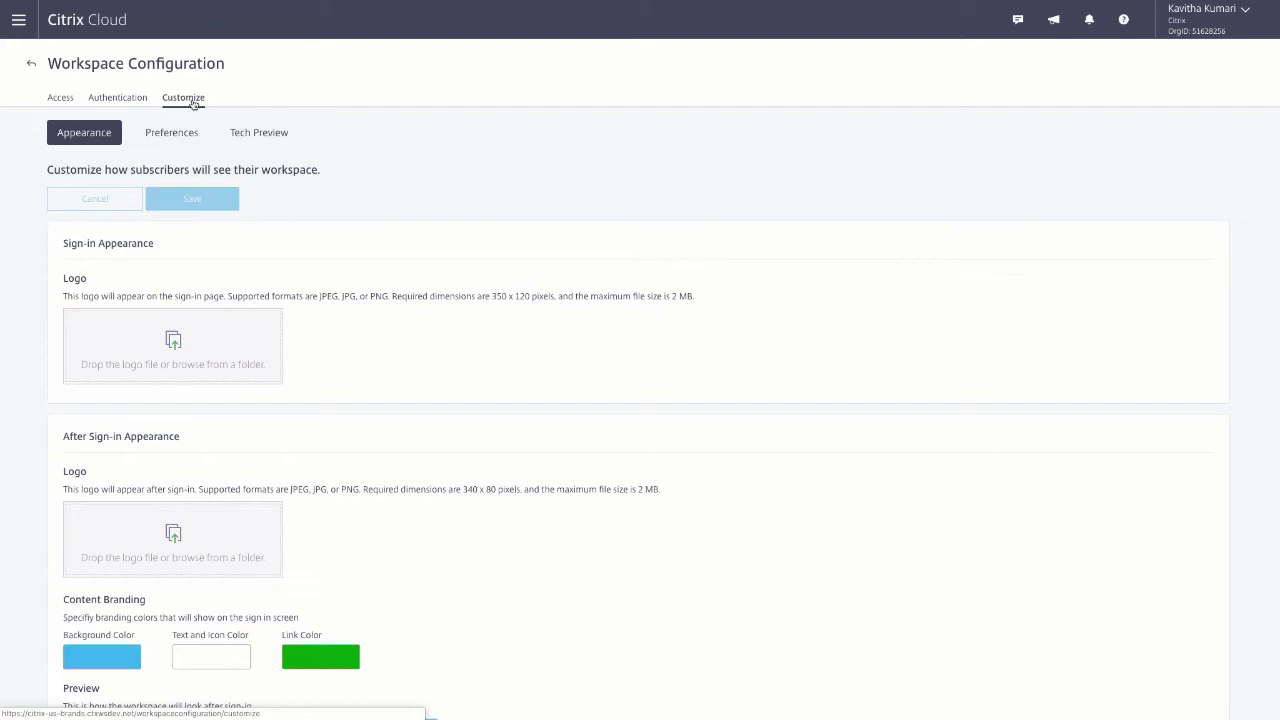
On the Tech Preview branding page, replace the App Name 'App11' with 'Employee Portal'
{"action": "left_click", "coordinate": [262, 133]}
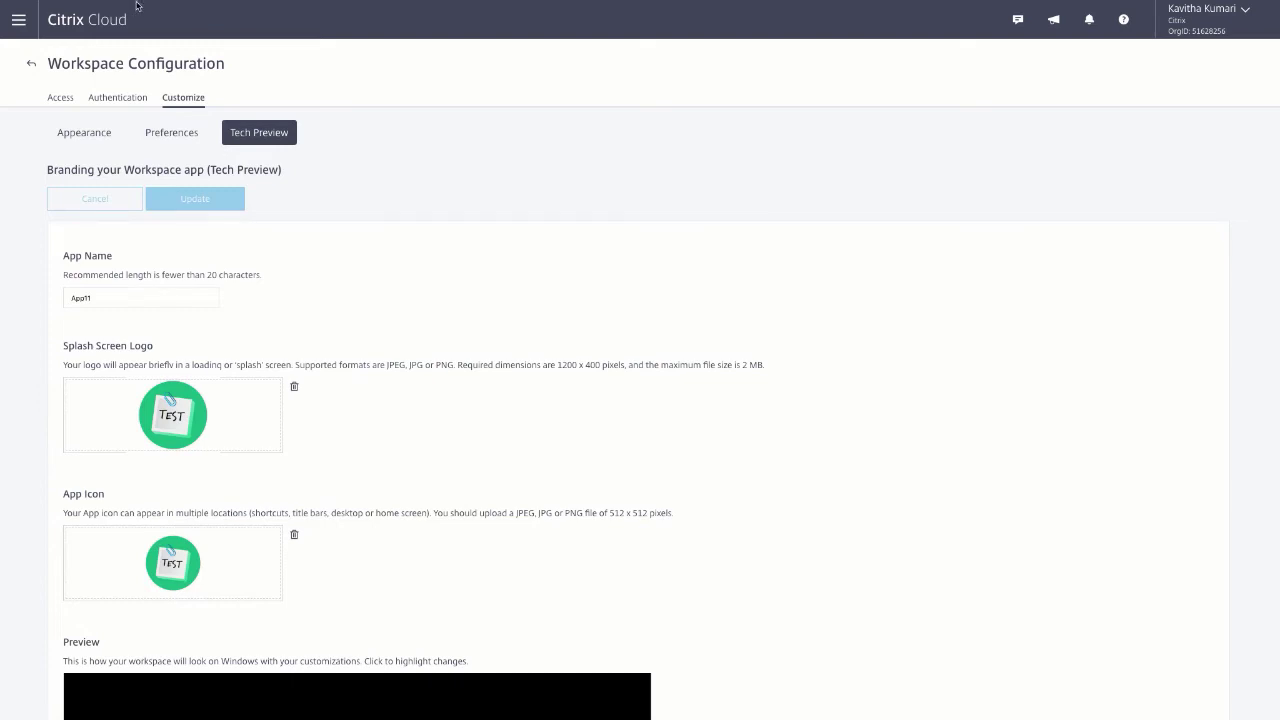
{"action": "left_click_drag", "start_coordinate": [111, 297], "coordinate": [63, 300]}
{"action": "type", "text": "Emplo"}
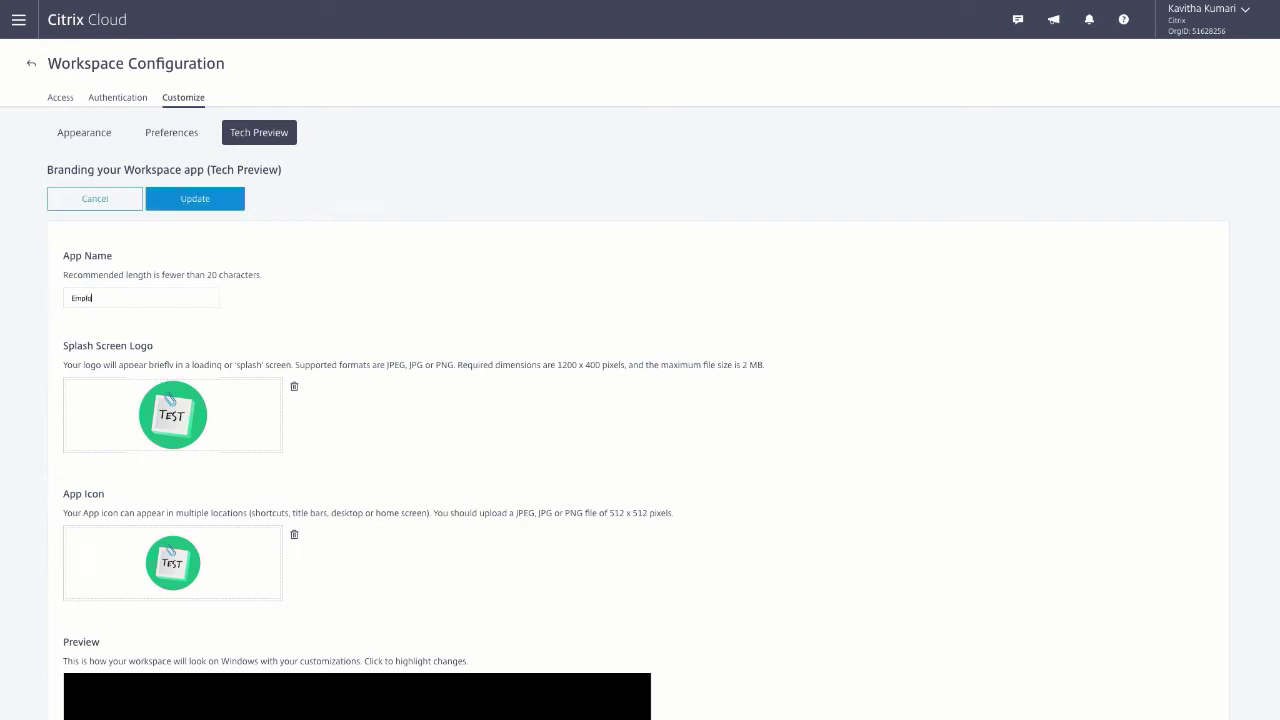
{"action": "type", "text": "yee P"}
{"action": "type", "text": "ortal"}
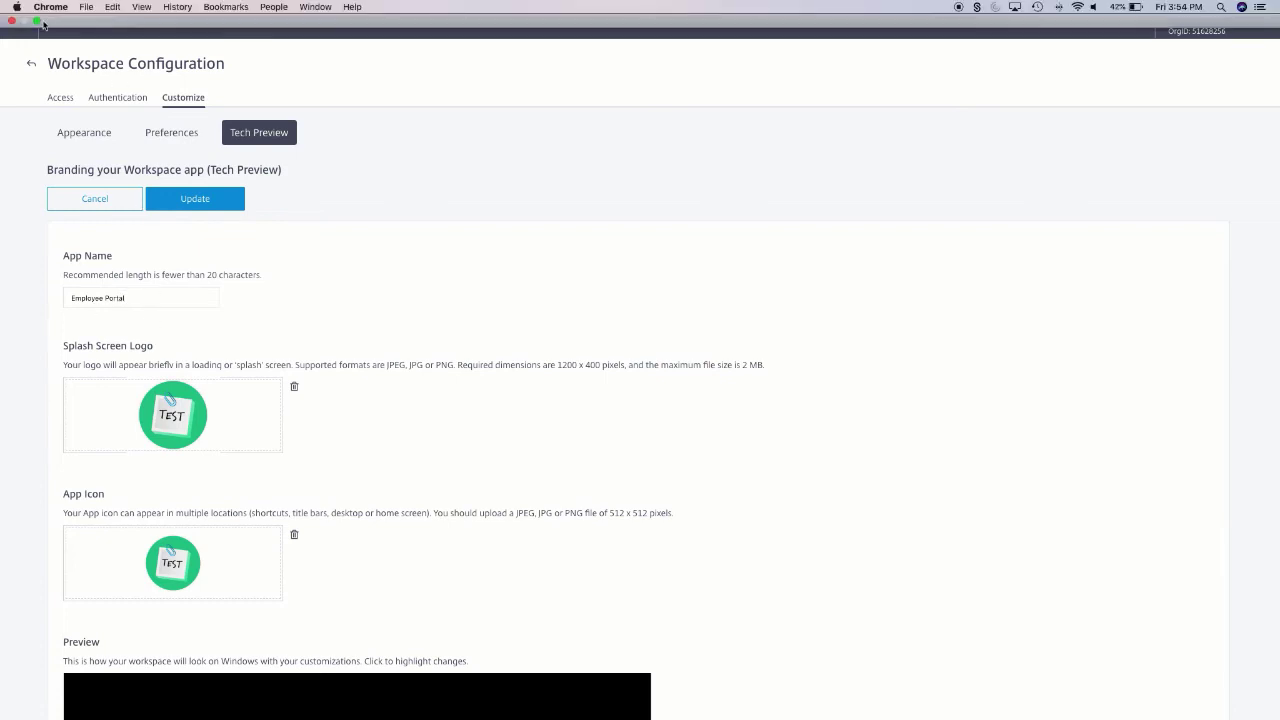
Drop the Dunder Mifflin desktop images onto the Splash Screen Logo and App Icon slots
{"action": "left_click", "coordinate": [37, 21]}
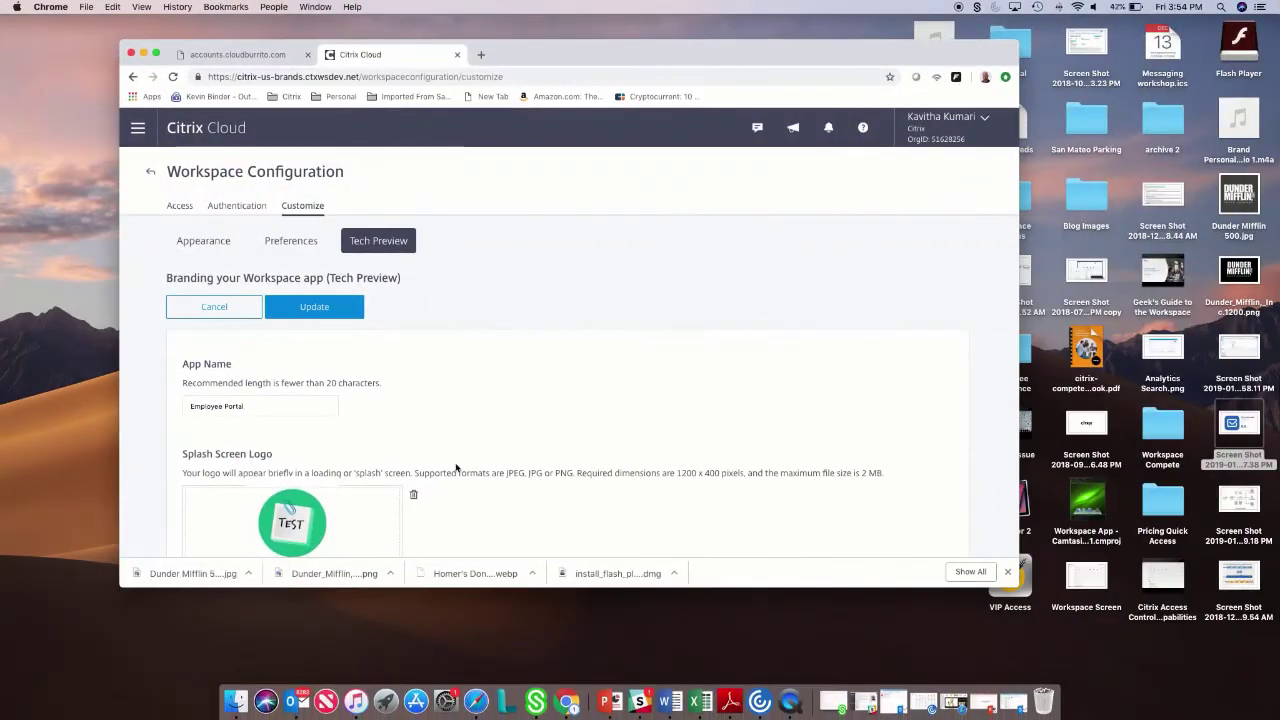
{"action": "scroll", "coordinate": [455, 467], "scroll_direction": "down", "scroll_amount": 5}
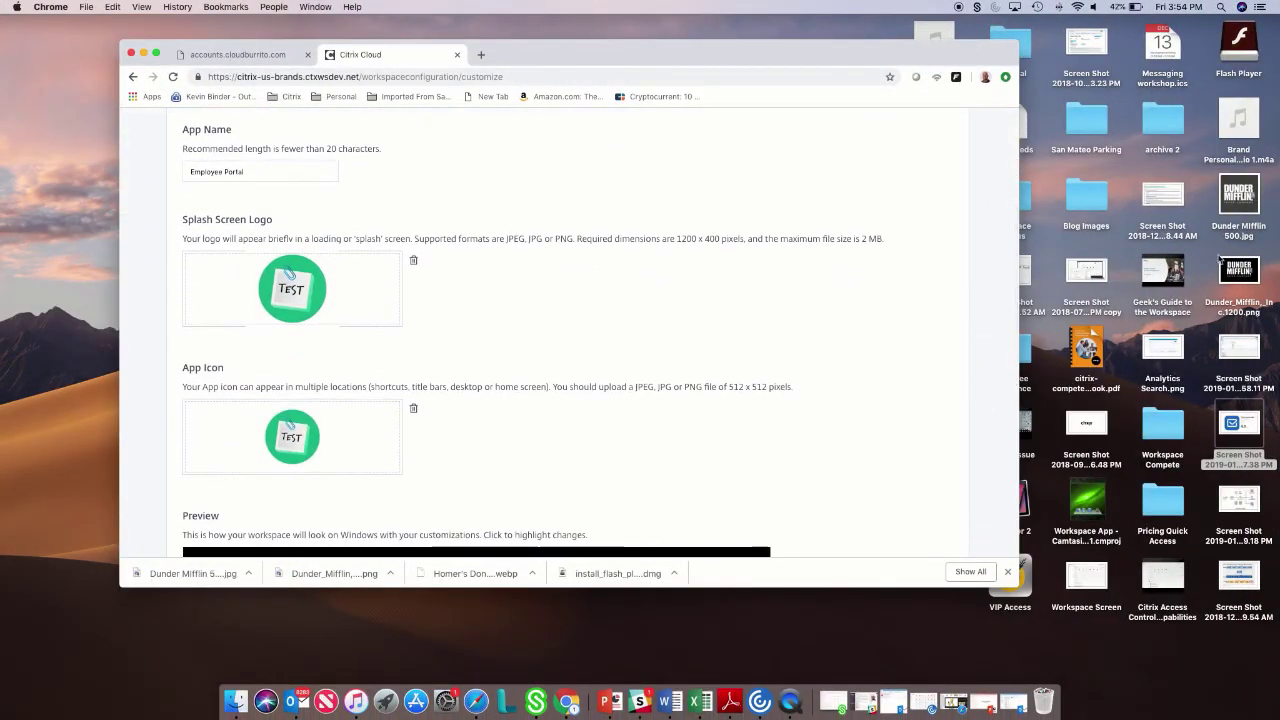
{"action": "left_click_drag", "start_coordinate": [1240, 272], "coordinate": [277, 298]}
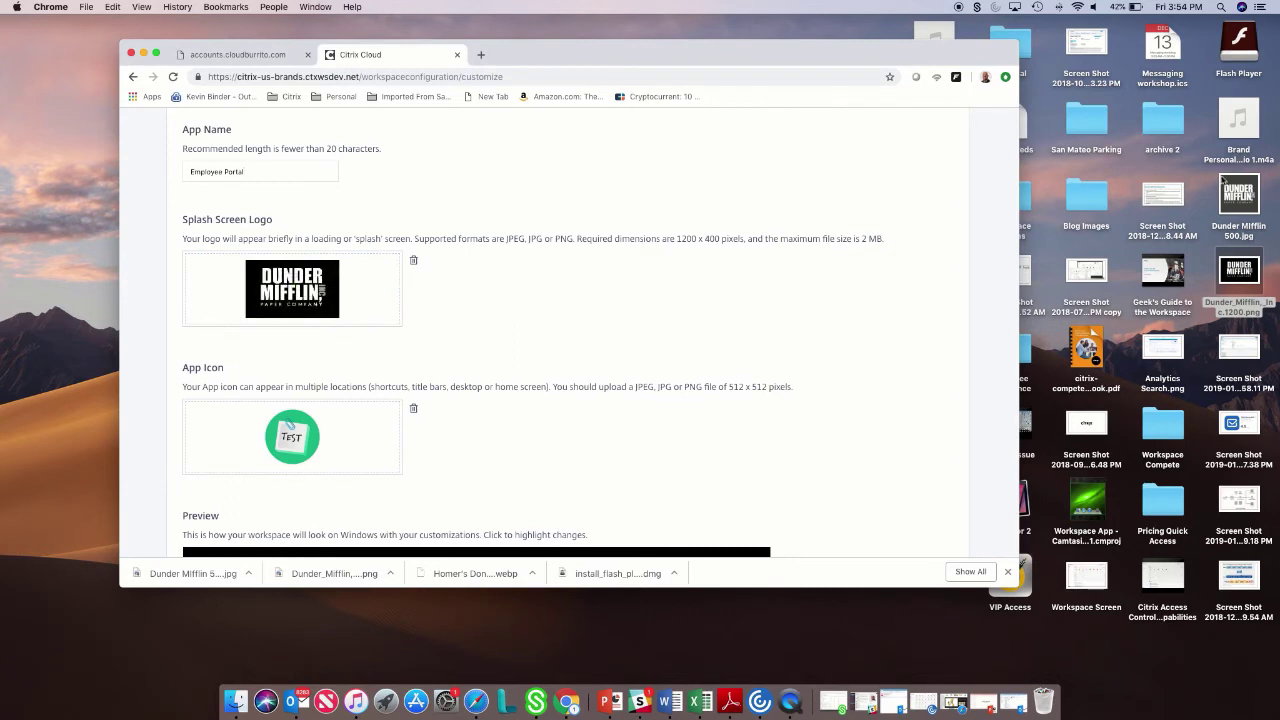
{"action": "left_click_drag", "start_coordinate": [1238, 186], "coordinate": [324, 428]}
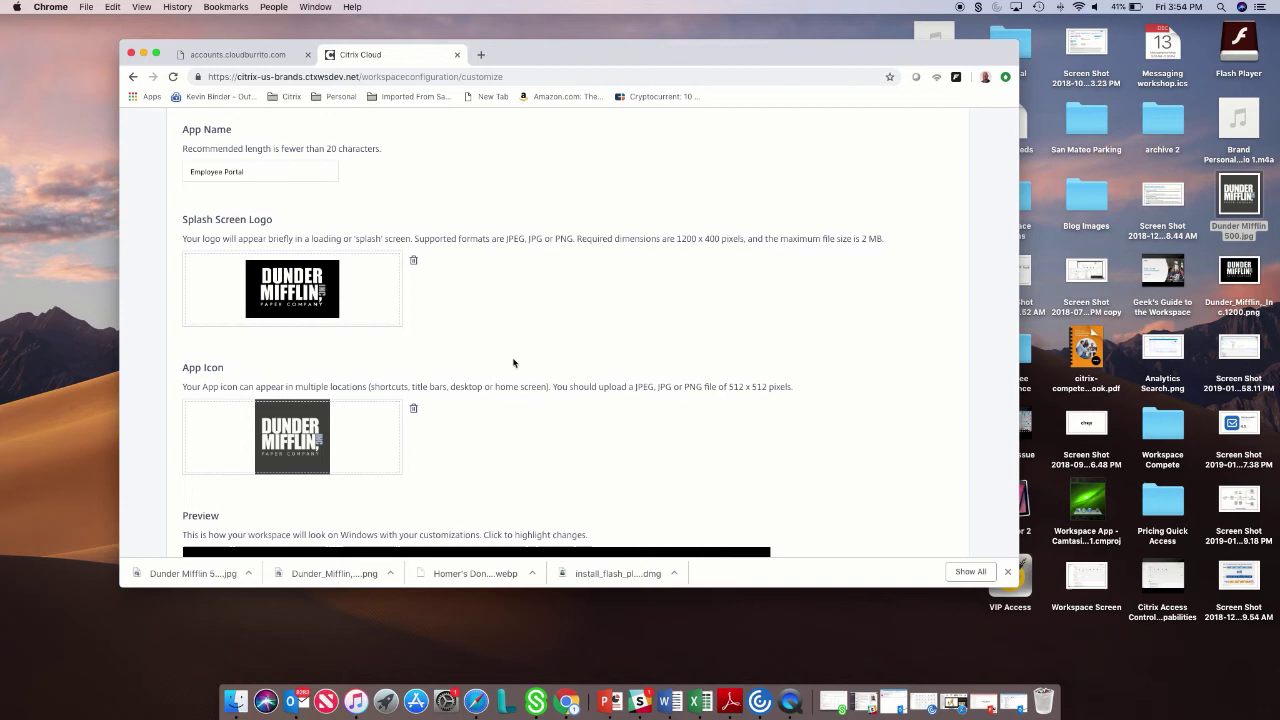
Show the Windows preview with customized parts labelled, then restore the browser to full screen
{"action": "scroll", "coordinate": [513, 363], "scroll_direction": "down", "scroll_amount": 4}
{"action": "scroll", "coordinate": [513, 363], "scroll_direction": "down", "scroll_amount": 1}
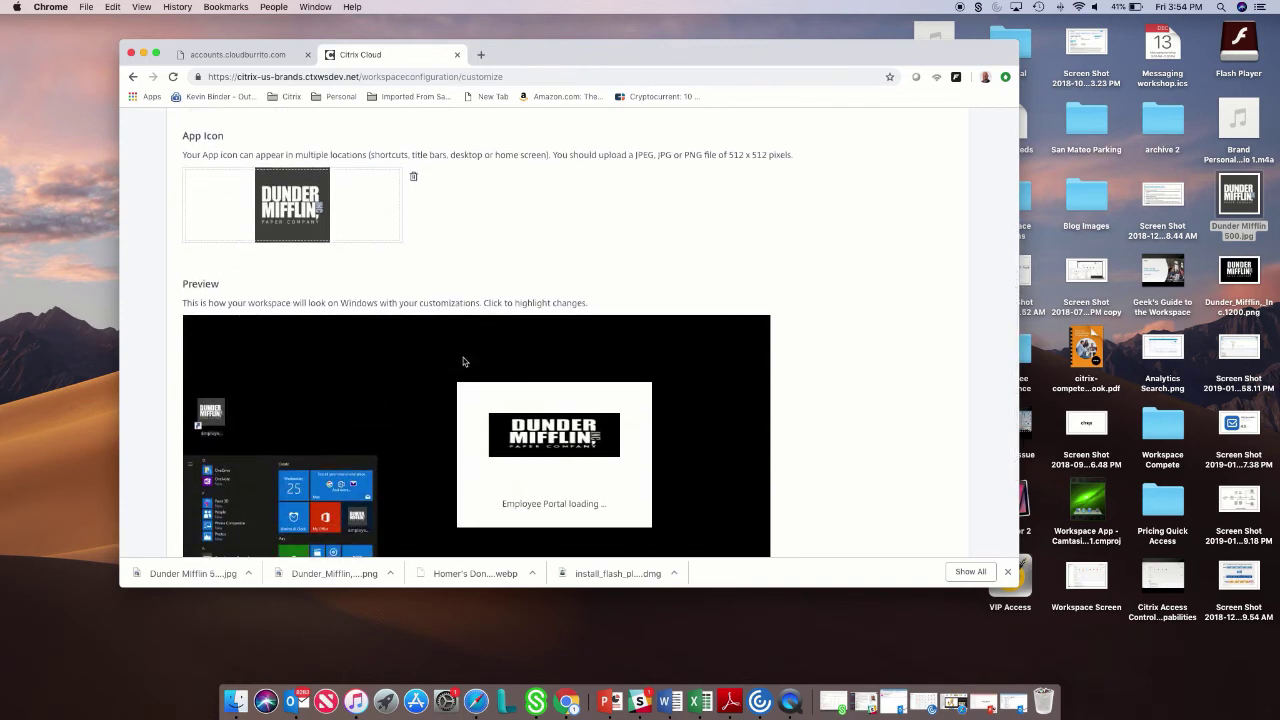
{"action": "scroll", "coordinate": [457, 361], "scroll_direction": "down", "scroll_amount": 2}
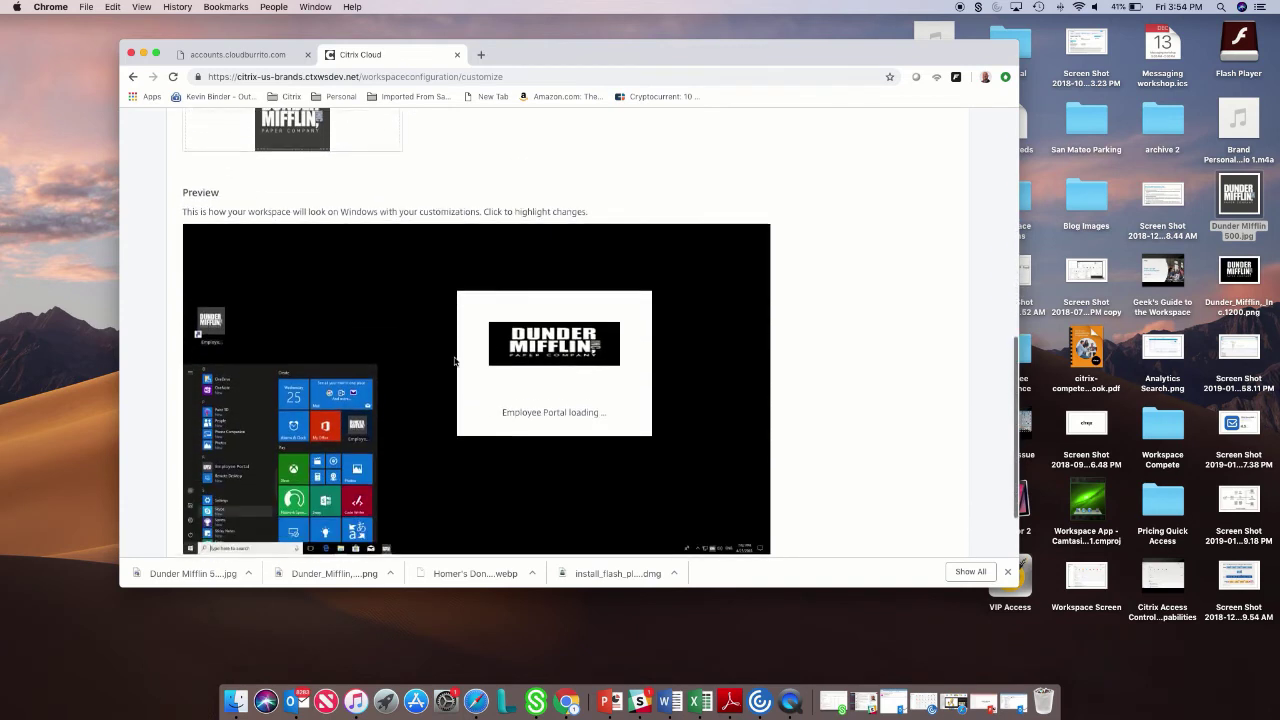
{"action": "left_click", "coordinate": [368, 294]}
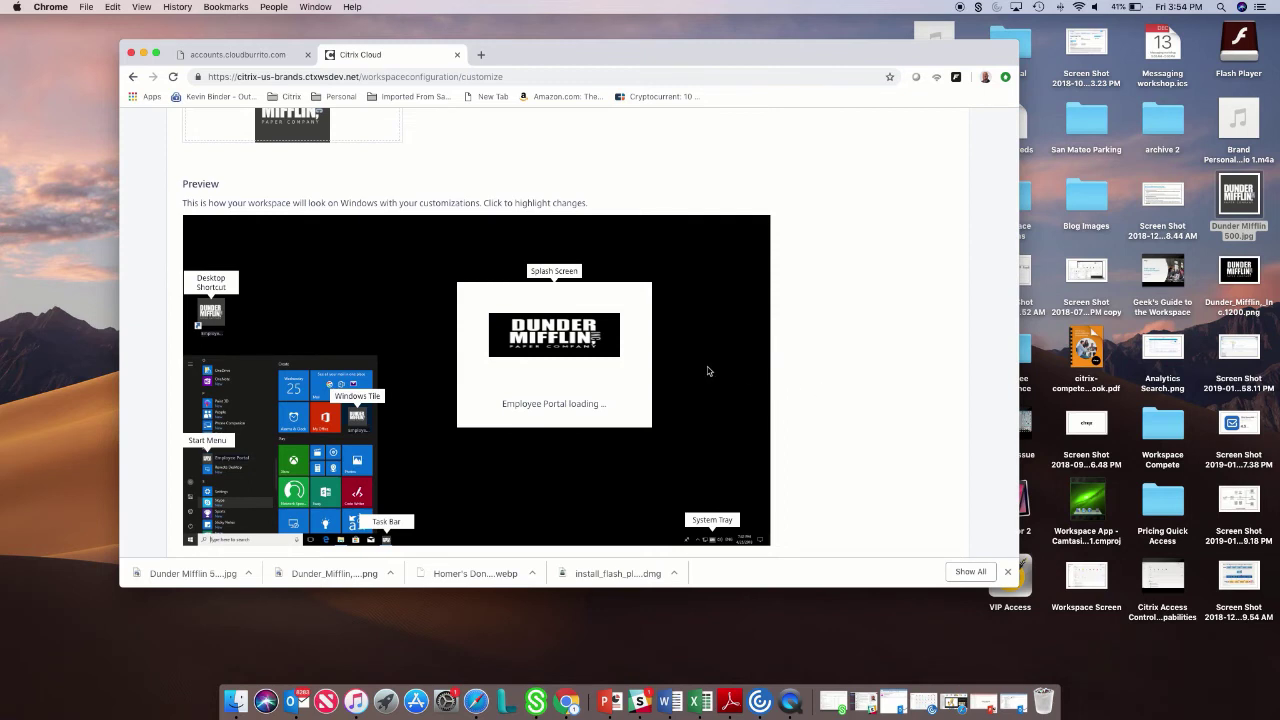
{"action": "scroll", "coordinate": [707, 368], "scroll_direction": "down", "scroll_amount": 2}
{"action": "scroll", "coordinate": [690, 370], "scroll_direction": "down", "scroll_amount": 1}
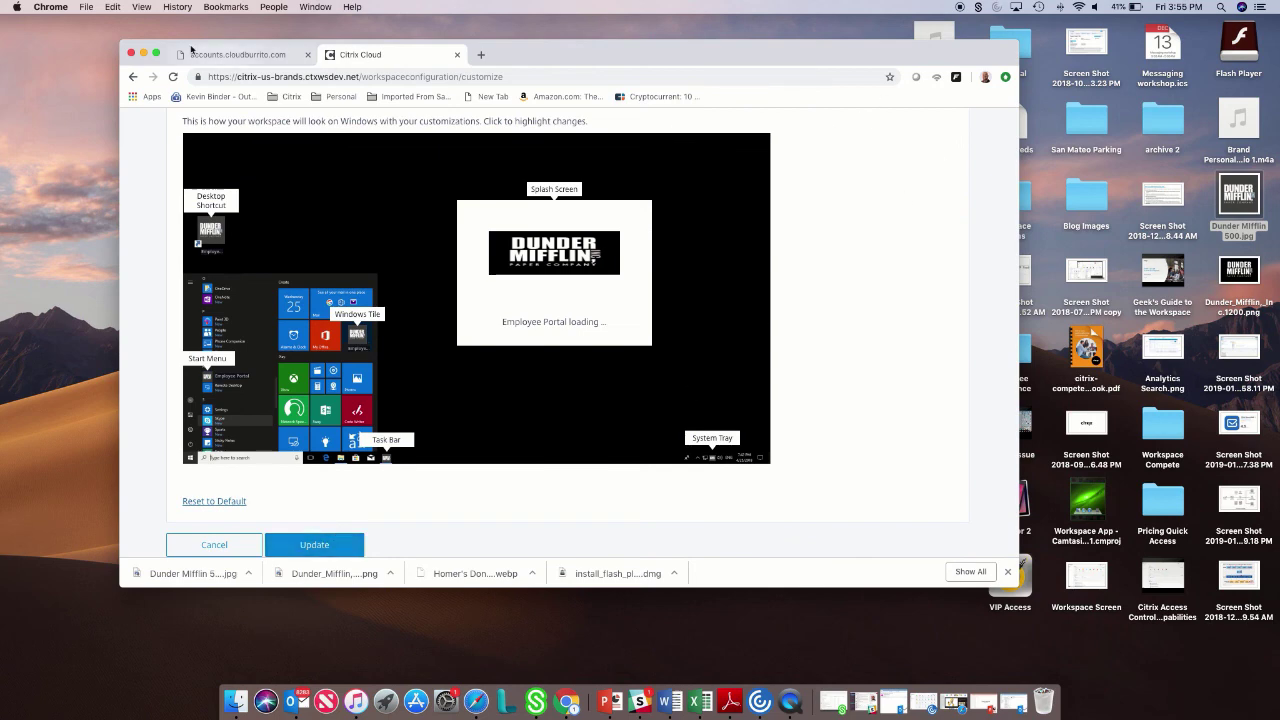
{"action": "left_click", "coordinate": [155, 53]}
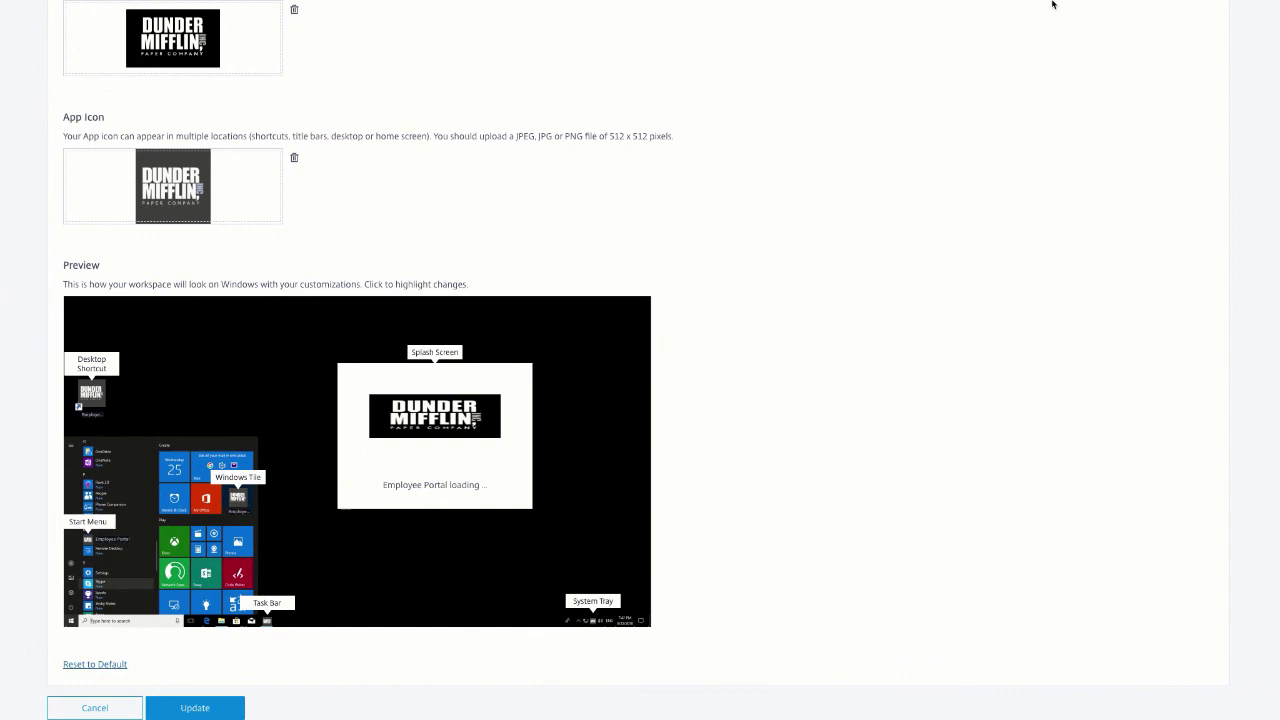